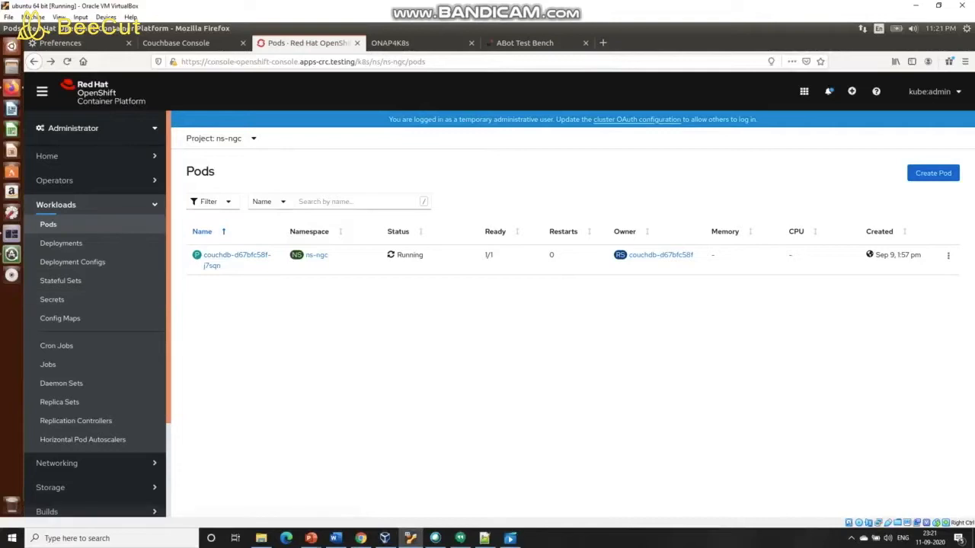
# Step: Show the deployments of the ns-ngc project in the OpenShift console
pyautogui.click(61, 243)
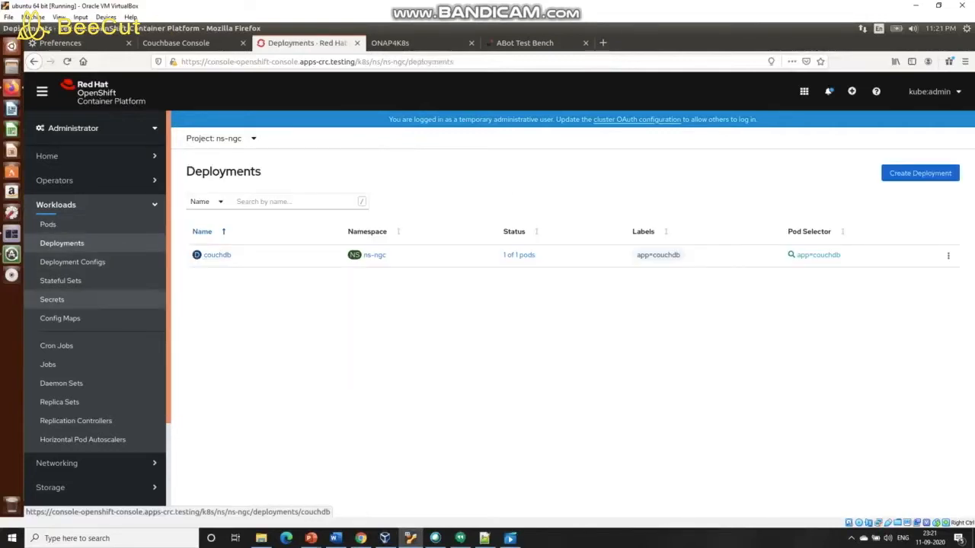
# Step: Switch to ONAP4K8s and start a new project named "5g Core"
pyautogui.hotkey('ctrl', 'Tab')
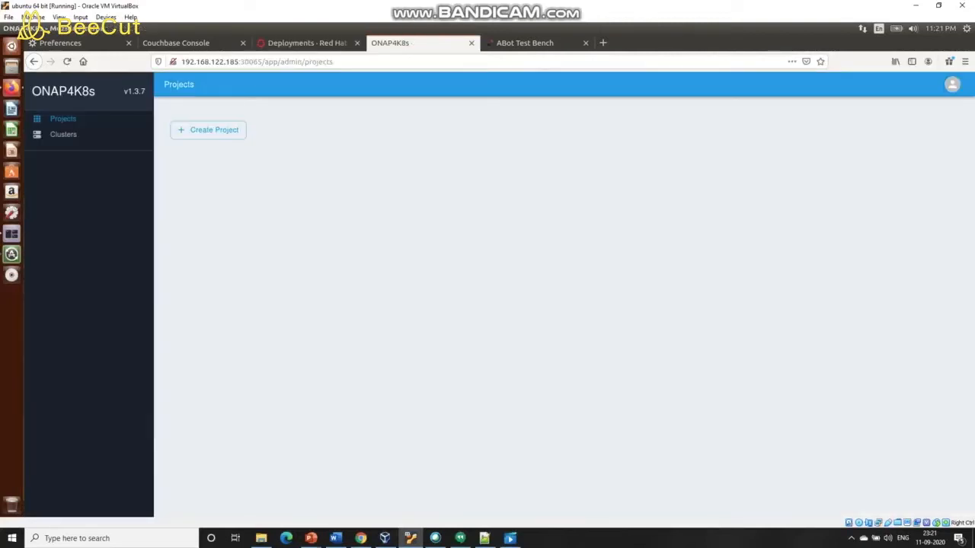
pyautogui.click(208, 129)
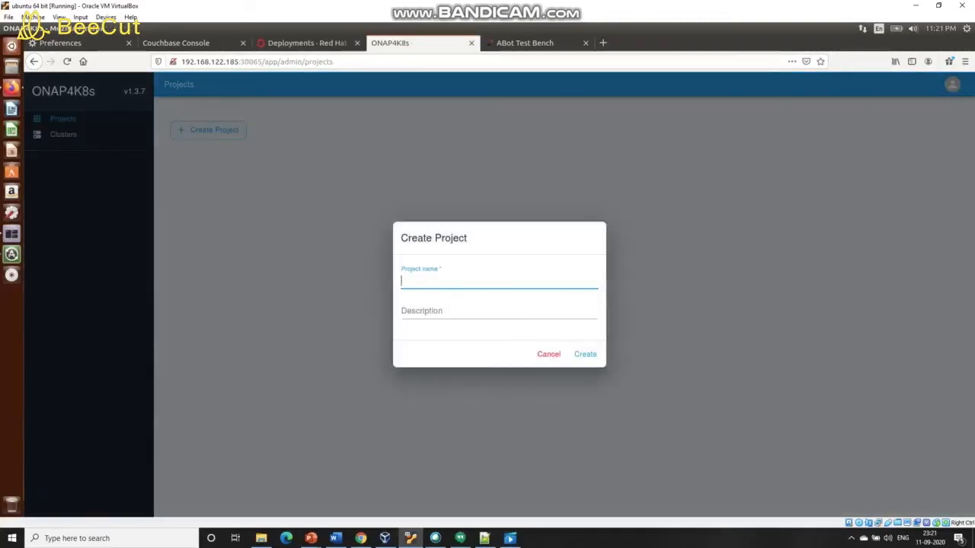
pyautogui.write('5g')
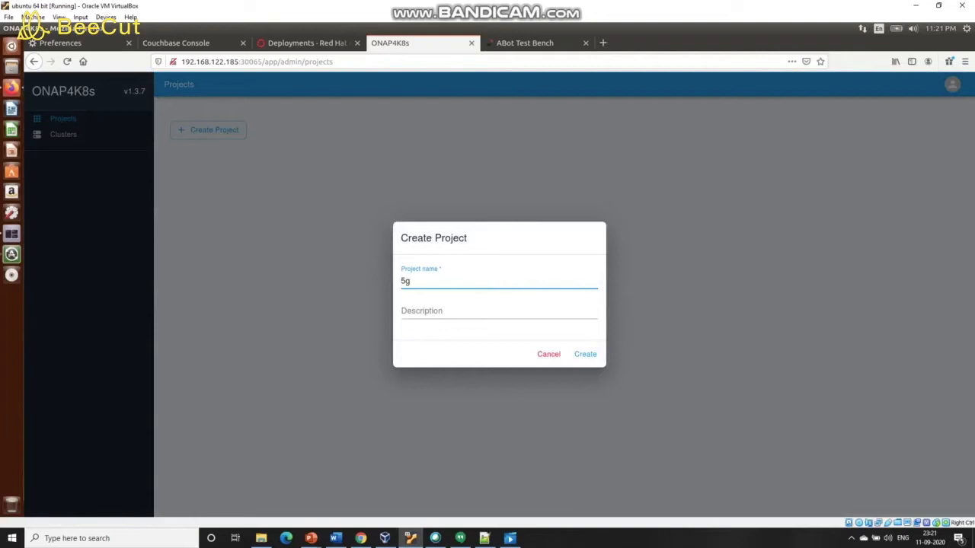
pyautogui.write(' COre')
pyautogui.press('BackSpace')
pyautogui.press('BackSpace')
pyautogui.press('BackSpace')
pyautogui.write('or')
# Step: Give the new project the description "Core deployment project" and create it
pyautogui.click(477, 310)
pyautogui.write('COre')
pyautogui.press('BackSpace')
pyautogui.press('BackSpace')
pyautogui.press('BackSpace')
pyautogui.write('ore deployment pr')
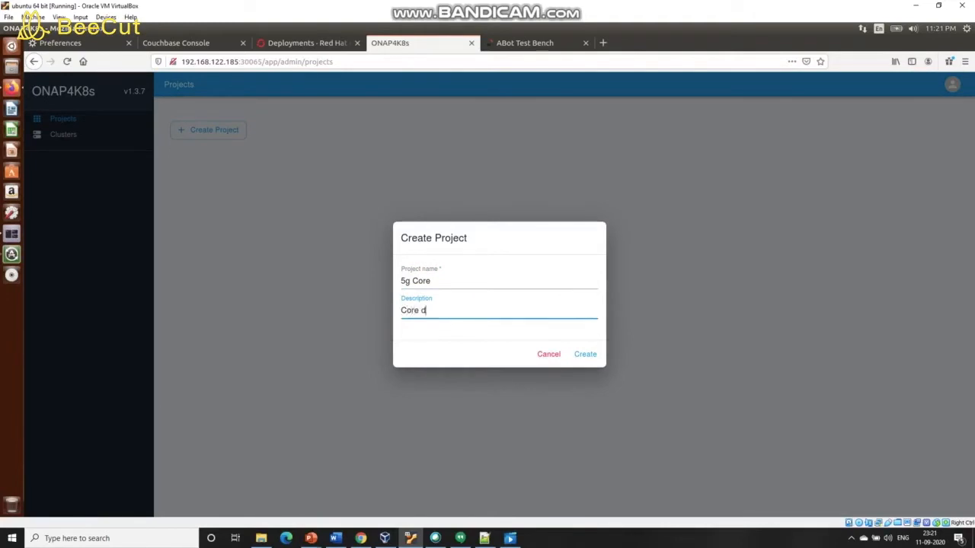
pyautogui.write('oject')
pyautogui.click(584, 354)
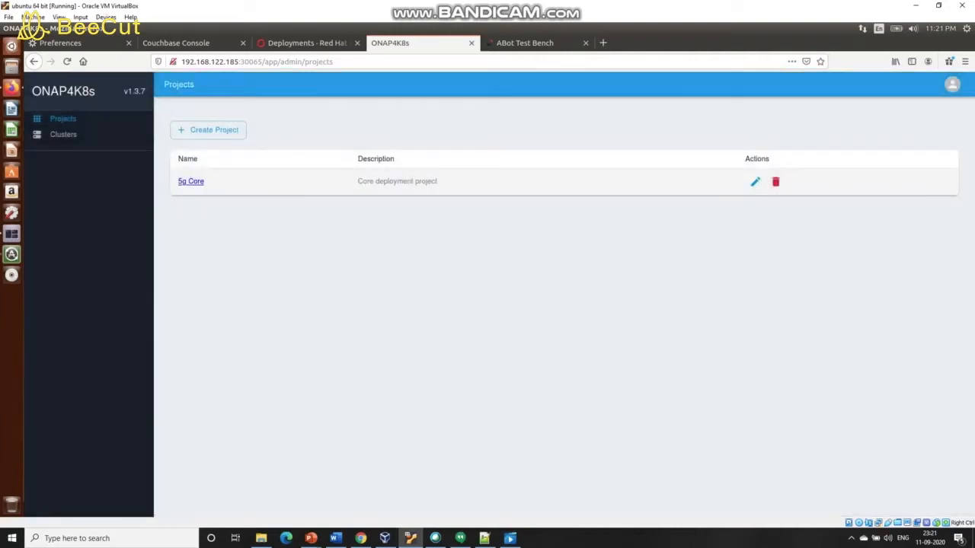
# Step: Register a cluster provider named "Openshift" with the description "openshift"
pyautogui.click(63, 134)
pyautogui.click(227, 129)
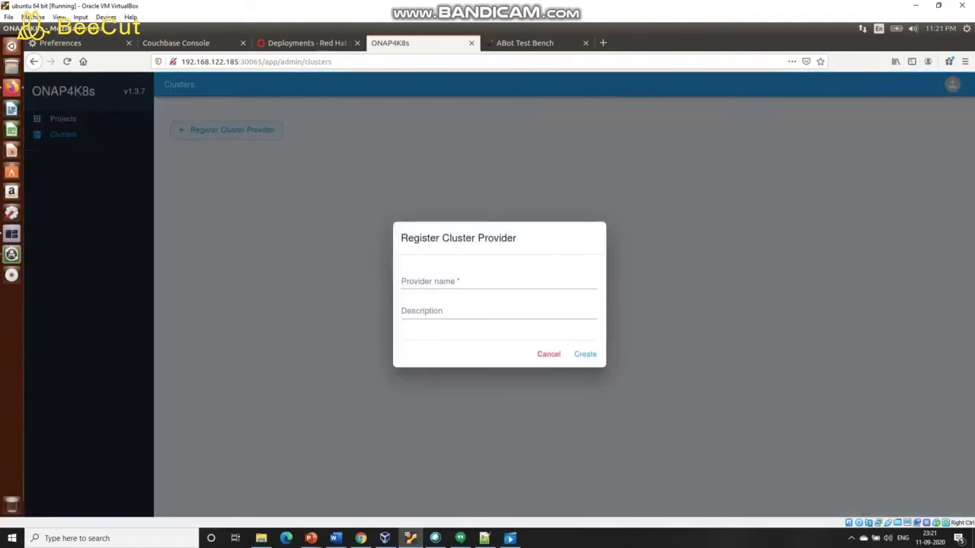
pyautogui.click(457, 281)
pyautogui.write('Openshift')
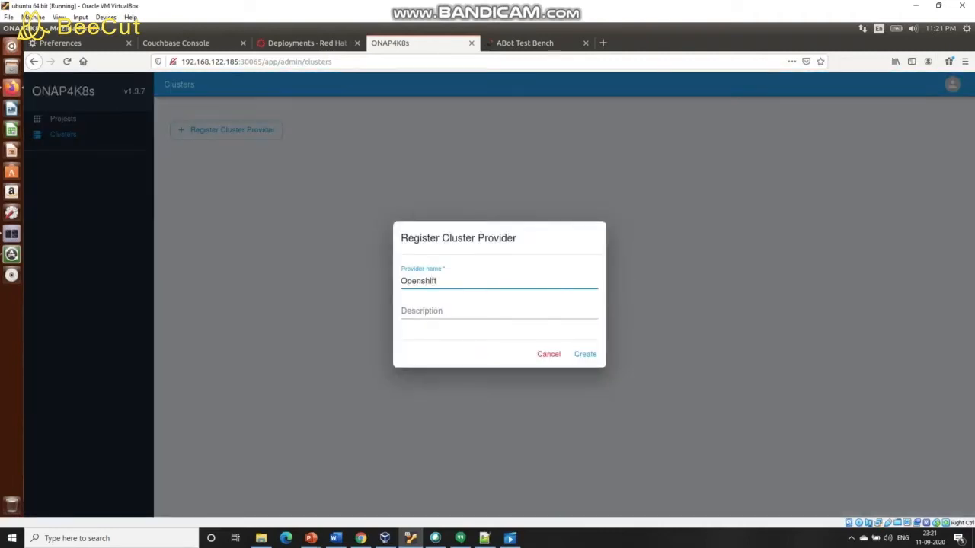
pyautogui.click(457, 311)
pyautogui.write('opensfhit')
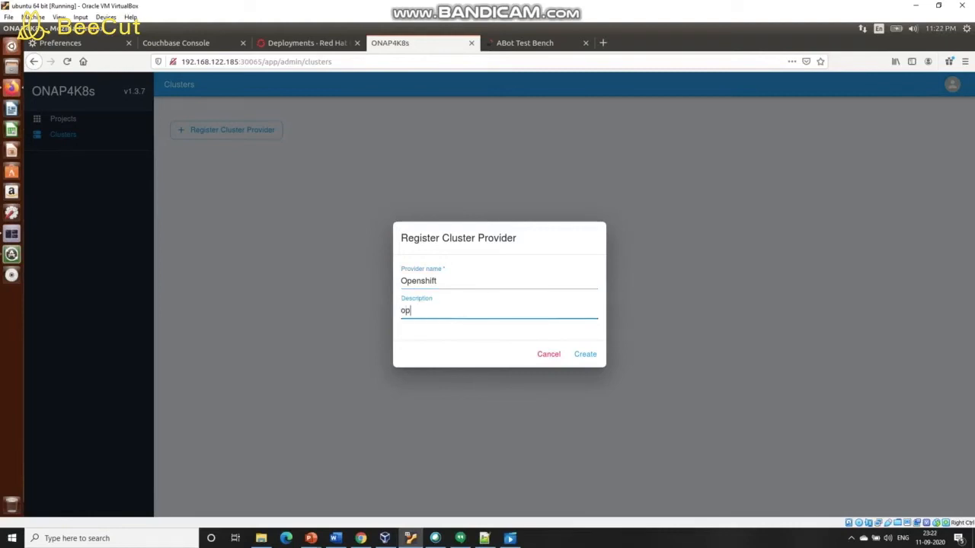
pyautogui.press('BackSpace')
pyautogui.press('BackSpace')
pyautogui.press('BackSpace')
pyautogui.press('BackSpace')
pyautogui.write('hift')
pyautogui.press('Return')
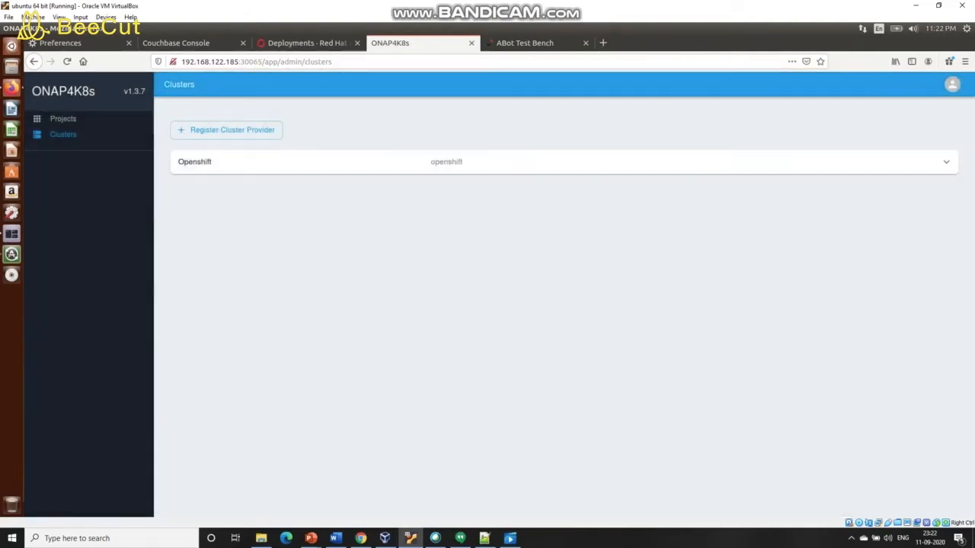
# Step: Add a cluster named "MTL" to the Openshift provider, with the description "MTL cluster" and the config file from the DEMO folder
pyautogui.click(946, 162)
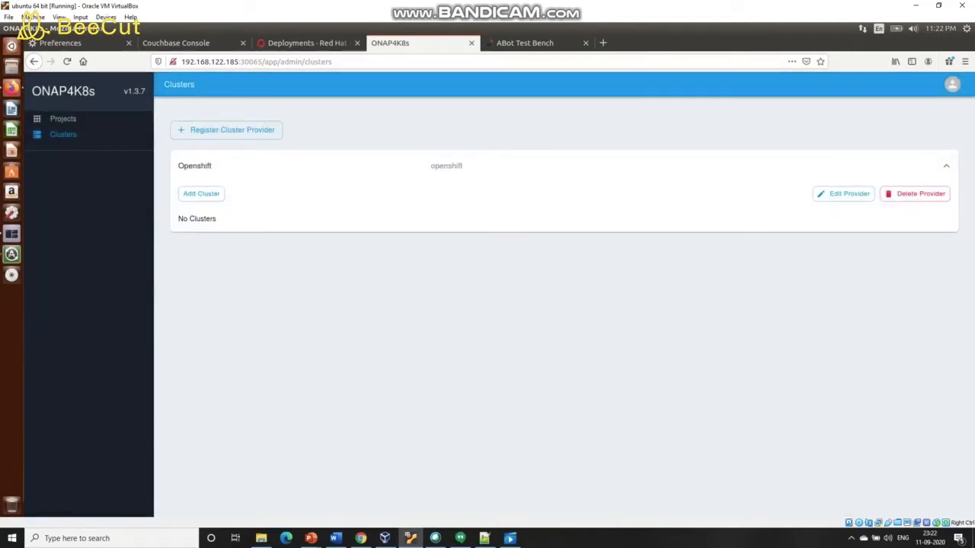
pyautogui.click(201, 193)
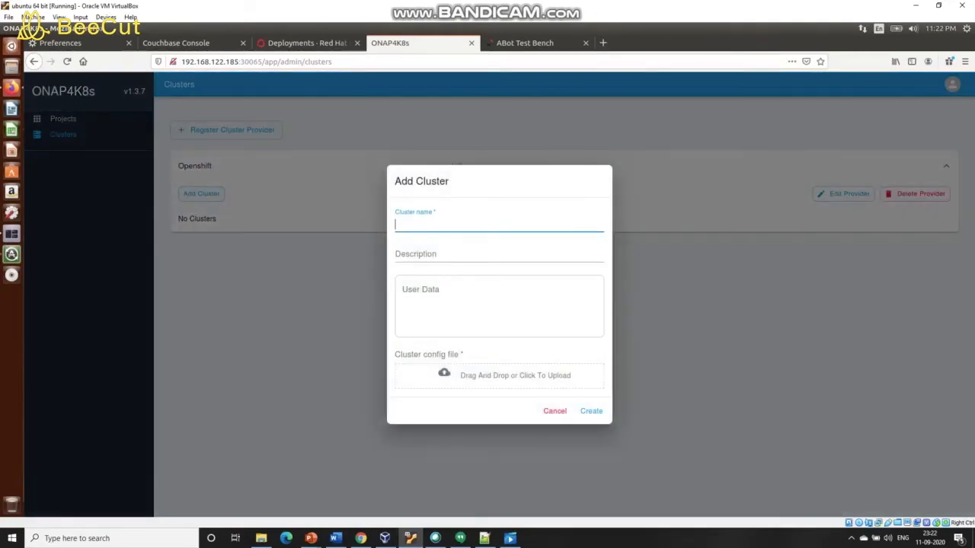
pyautogui.write('MTL')
pyautogui.press('Tab')
pyautogui.write('MTL cluster')
pyautogui.click(500, 375)
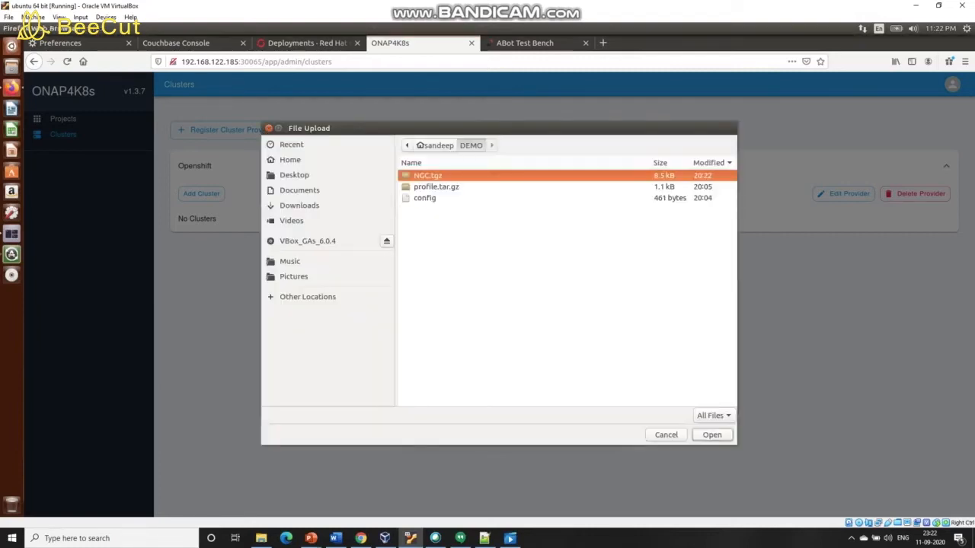
pyautogui.click(425, 198)
pyautogui.click(712, 435)
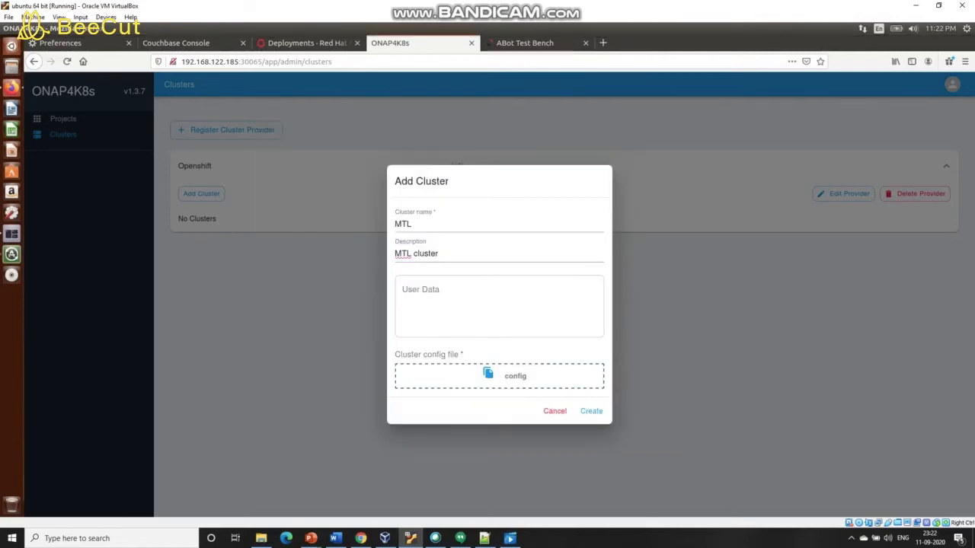
pyautogui.click(591, 411)
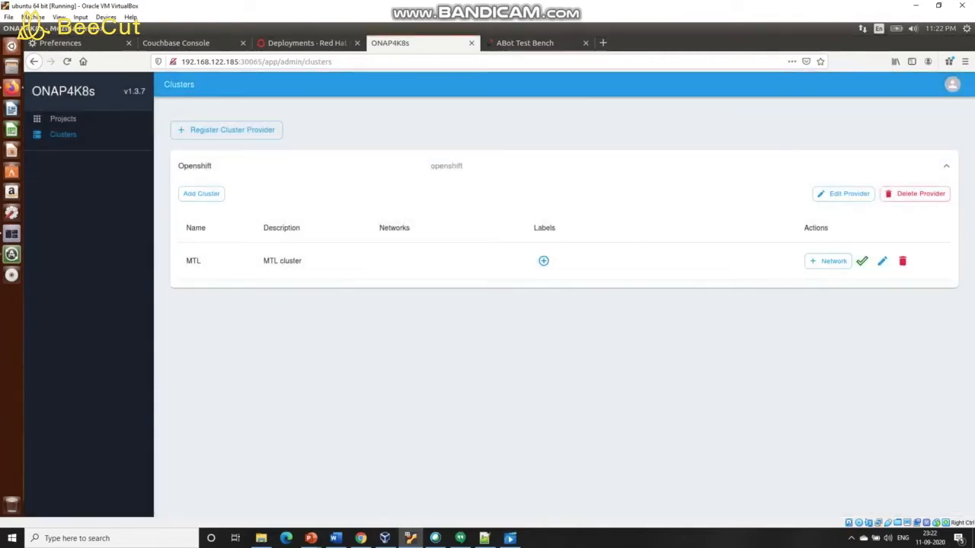
# Step: Add the label "MTL" to the MTL cluster
pyautogui.click(544, 261)
pyautogui.click(549, 261)
pyautogui.write('MTL')
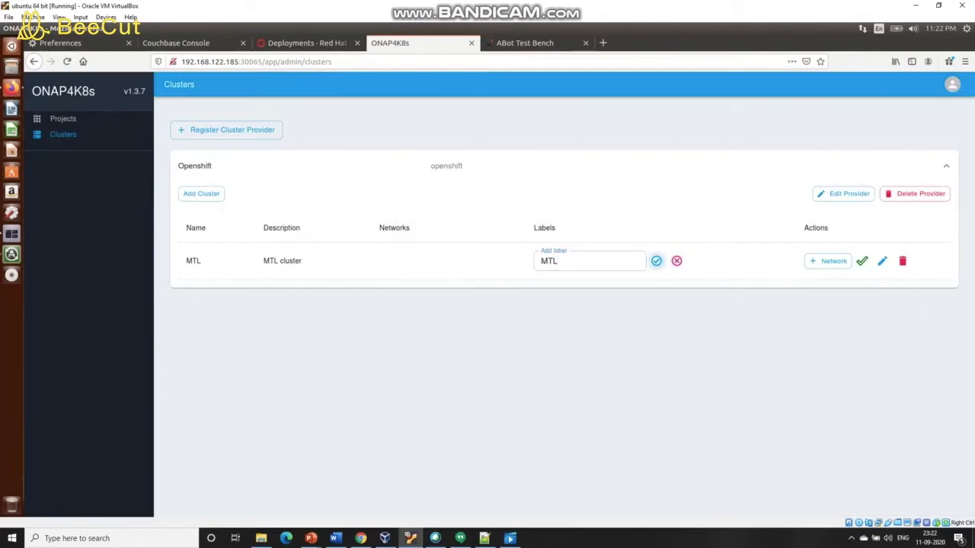
pyautogui.click(655, 260)
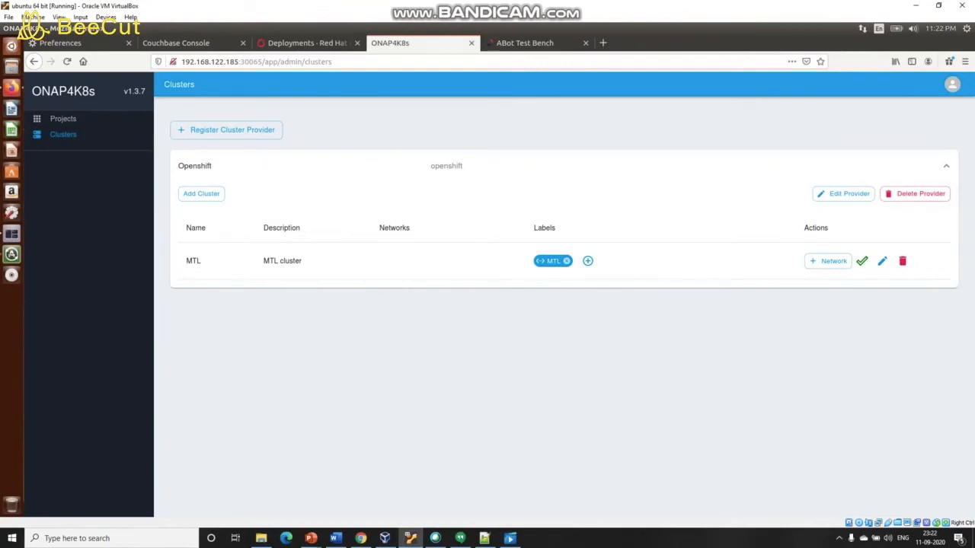
# Step: Create a composite app named "NGC" in the 5g Core project, with version v1 and the description "NGC App"
pyautogui.click(62, 119)
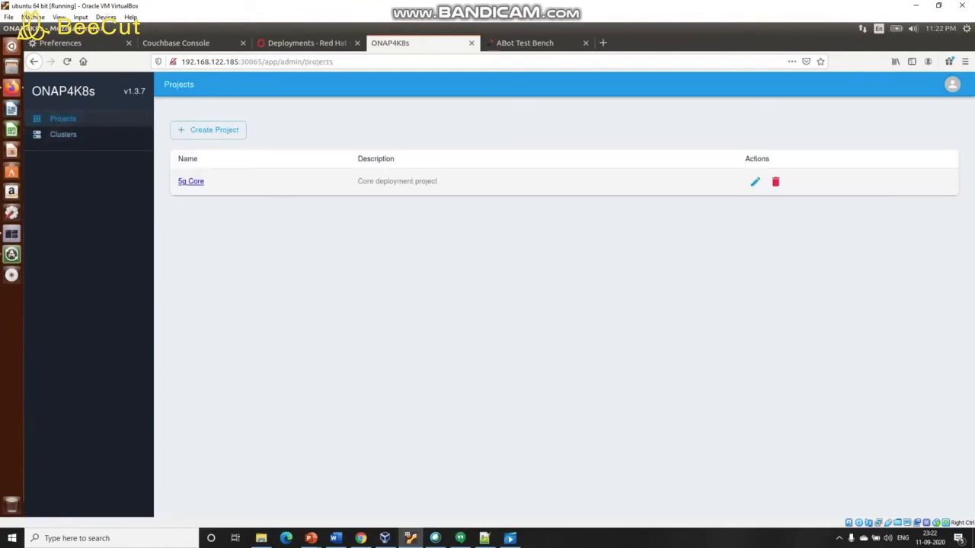
pyautogui.click(222, 129)
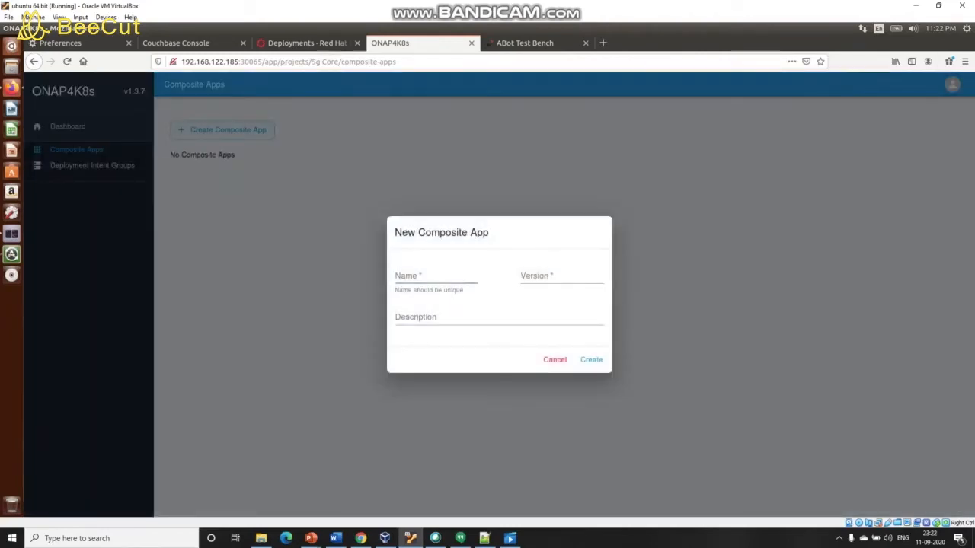
pyautogui.click(435, 276)
pyautogui.write('NGC')
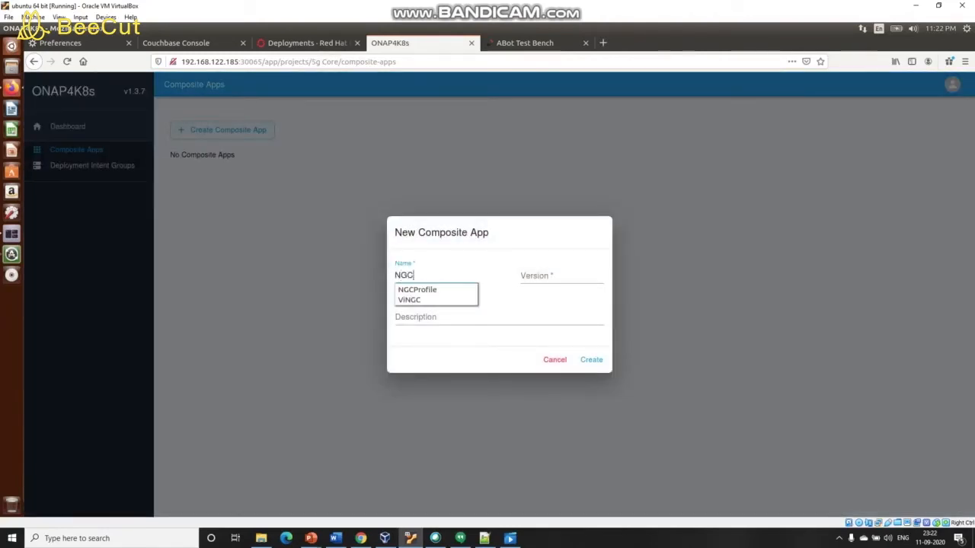
pyautogui.press('Tab')
pyautogui.write('v1')
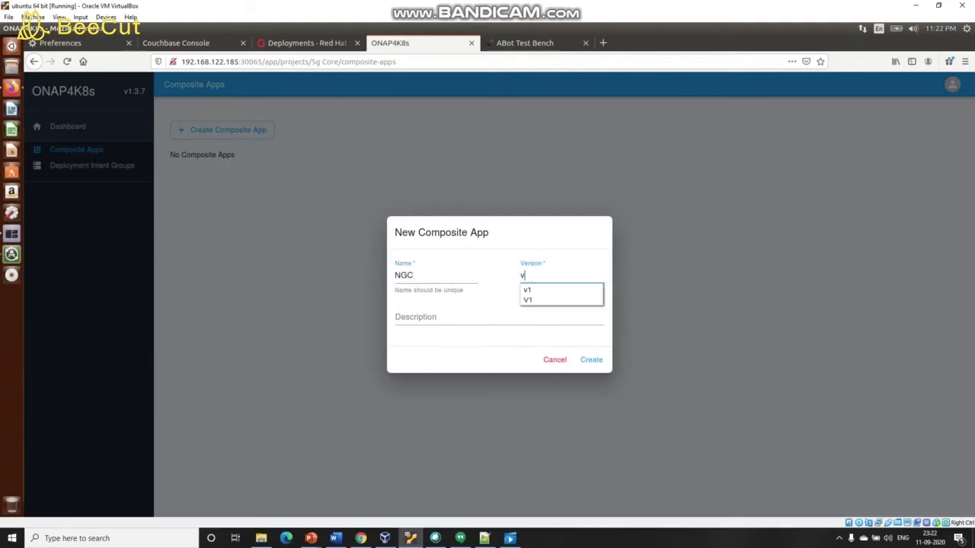
pyautogui.press('Tab')
pyautogui.write('NGC App')
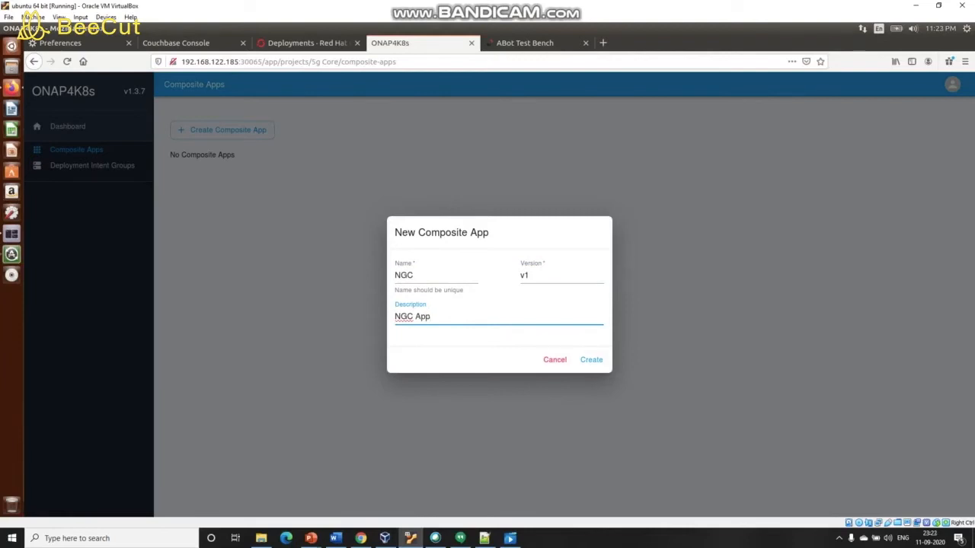
pyautogui.press('Return')
# Step: Add an app named "helmChartViNGC" to the NGC composite app, with the description "NGC App artifact" and the file NGC.tgz
pyautogui.click(186, 181)
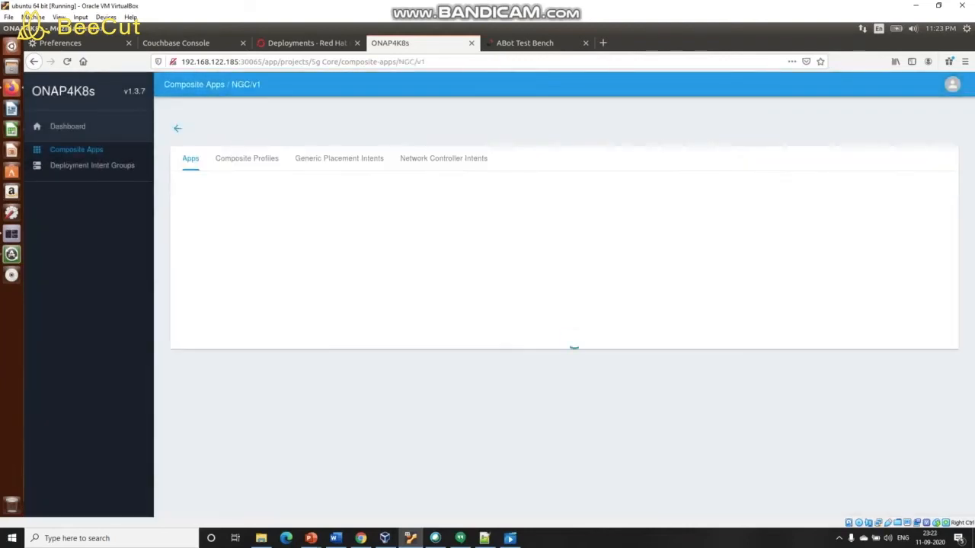
pyautogui.click(206, 191)
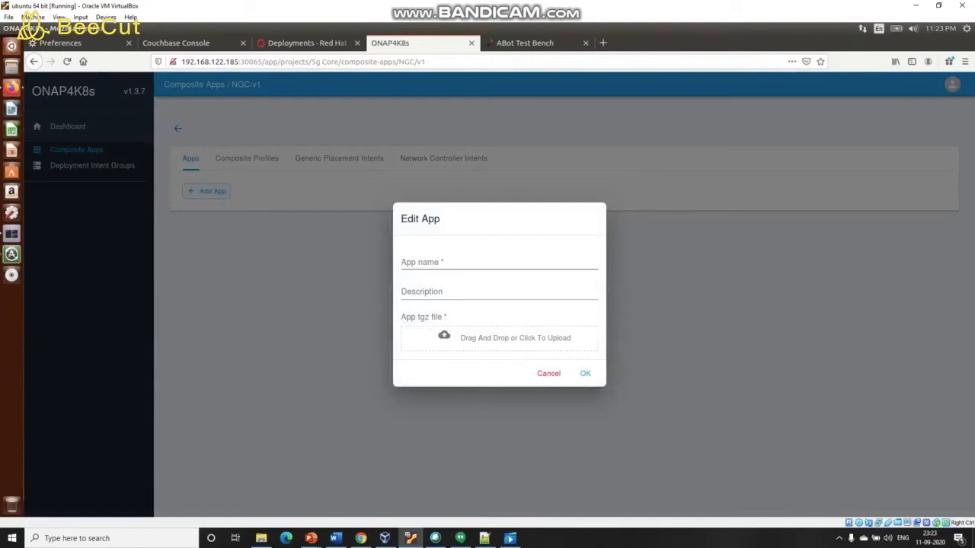
pyautogui.rightClick(423, 261)
pyautogui.click(446, 305)
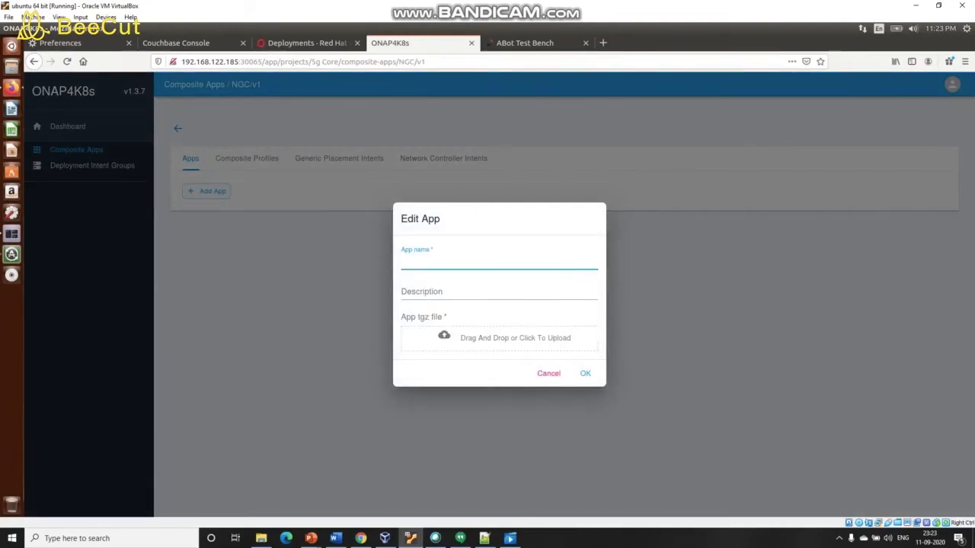
pyautogui.click(446, 292)
pyautogui.write('NGC')
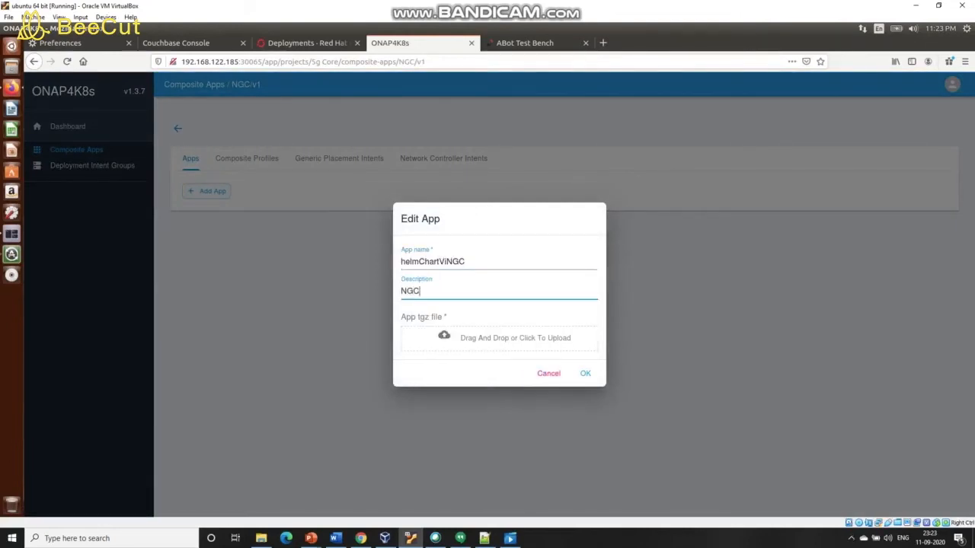
pyautogui.write(' App artifact')
pyautogui.click(499, 338)
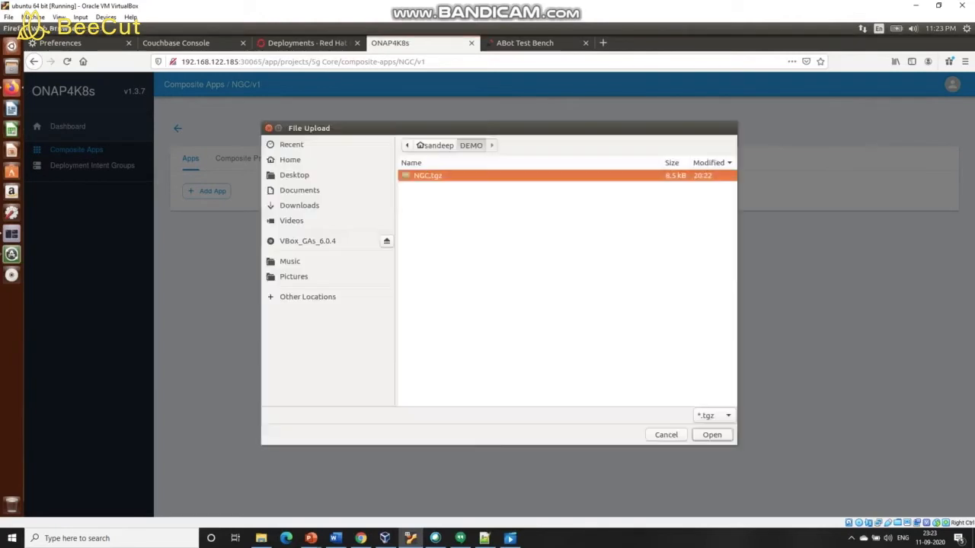
pyautogui.press('Return')
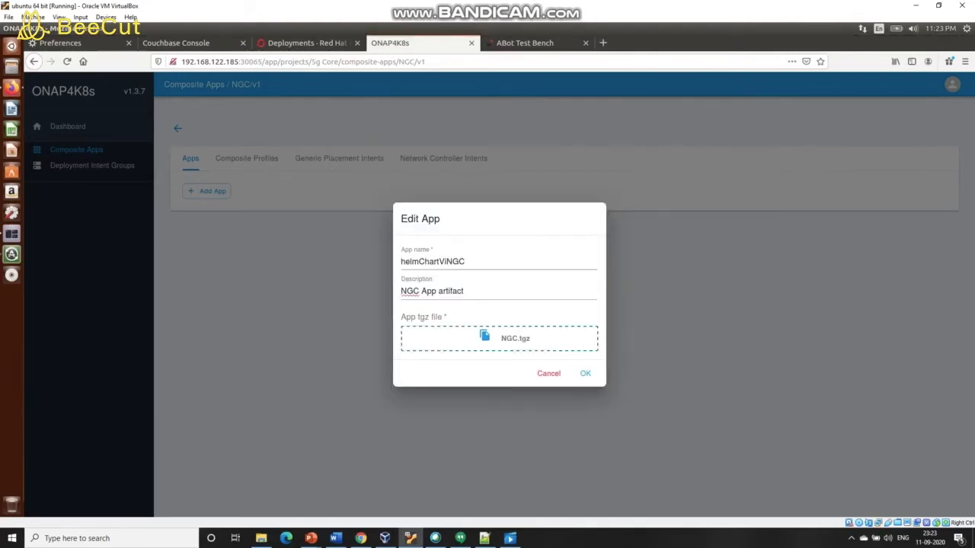
pyautogui.click(584, 373)
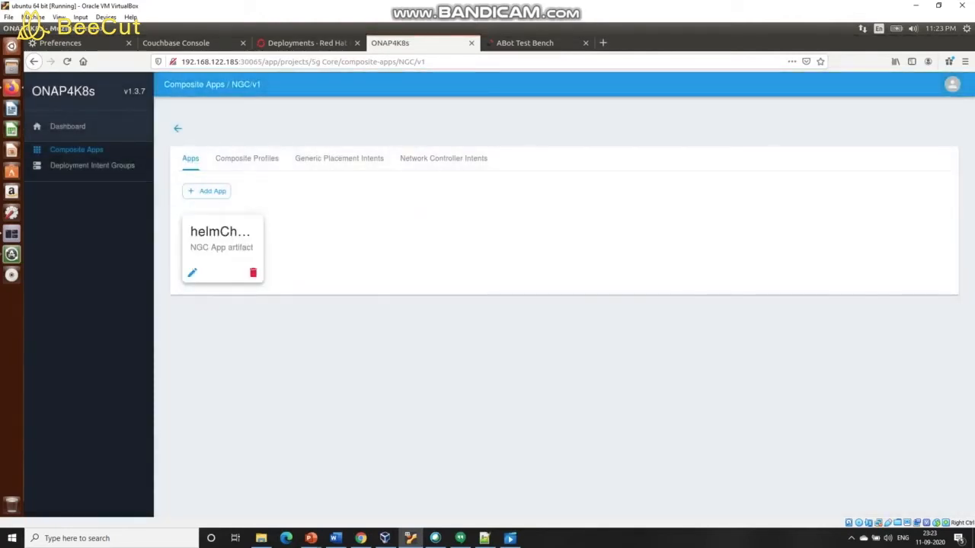
# Step: Create generic placement intent "NGCPI", described as "generic placement intent for NGC", with specs { "logical-cloud":"unused_logical_cloud" }
pyautogui.click(247, 159)
pyautogui.click(339, 158)
pyautogui.click(252, 192)
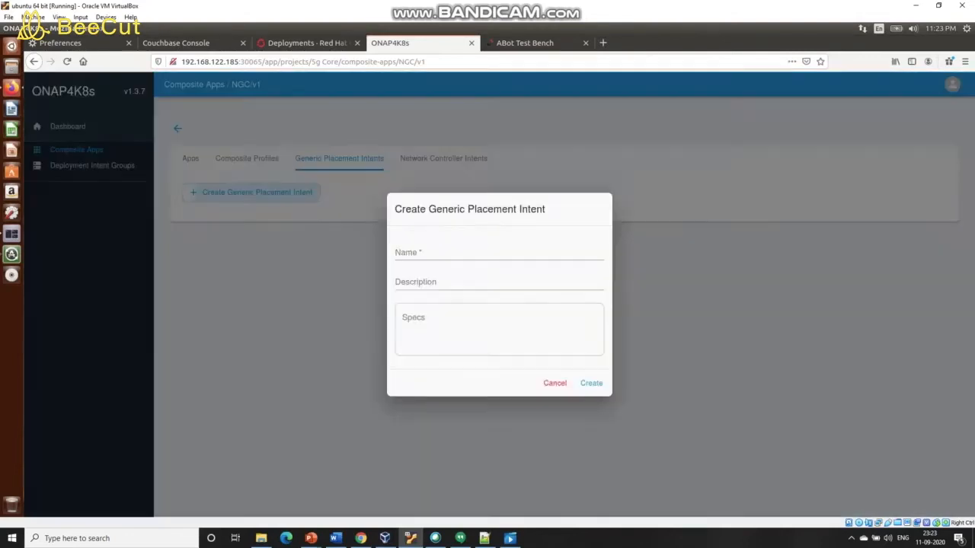
pyautogui.click(457, 252)
pyautogui.write('NGCPI')
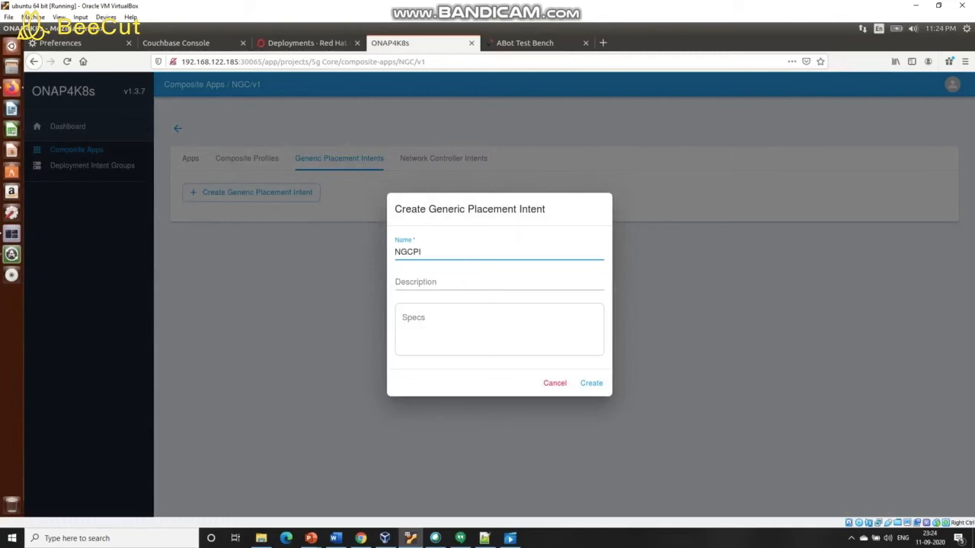
pyautogui.click(461, 282)
pyautogui.write('generic placement intent for NGC')
pyautogui.press('Tab')
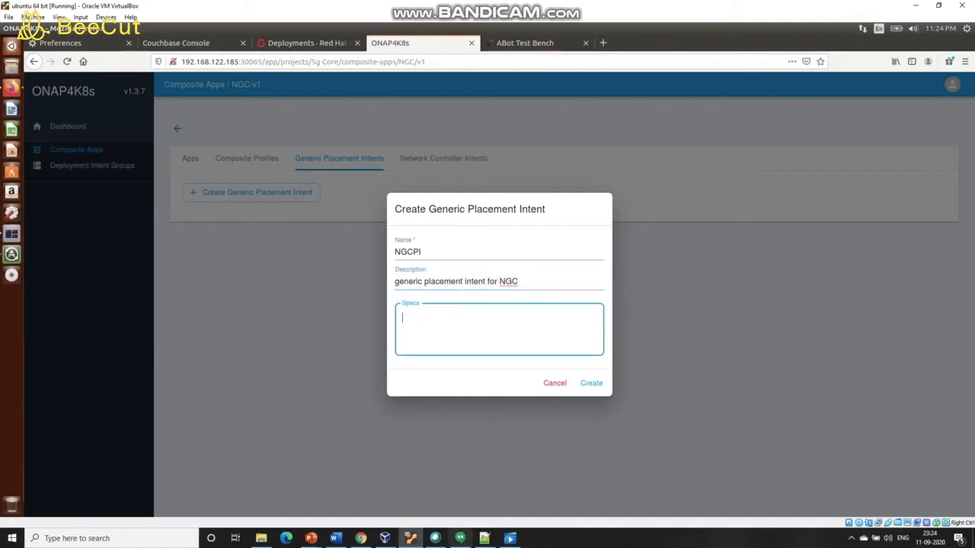
pyautogui.write('{  "logical-cloud":"unused_logical_cloud" }')
pyautogui.click(590, 383)
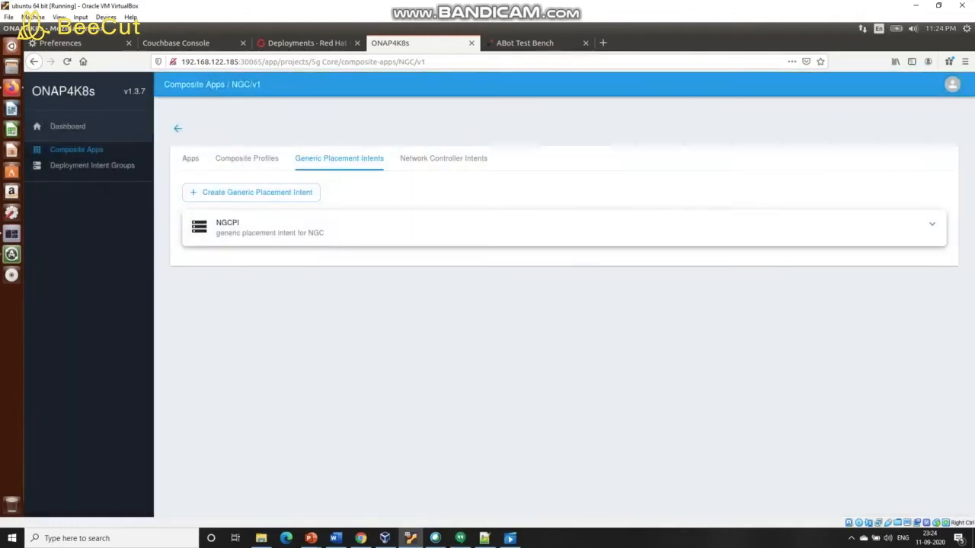
# Step: Add app placement intent "NGCPI" for helmChartViNGC under the NGCPI generic placement intent, with the description "Placement Intent for NGC APP"
pyautogui.click(931, 224)
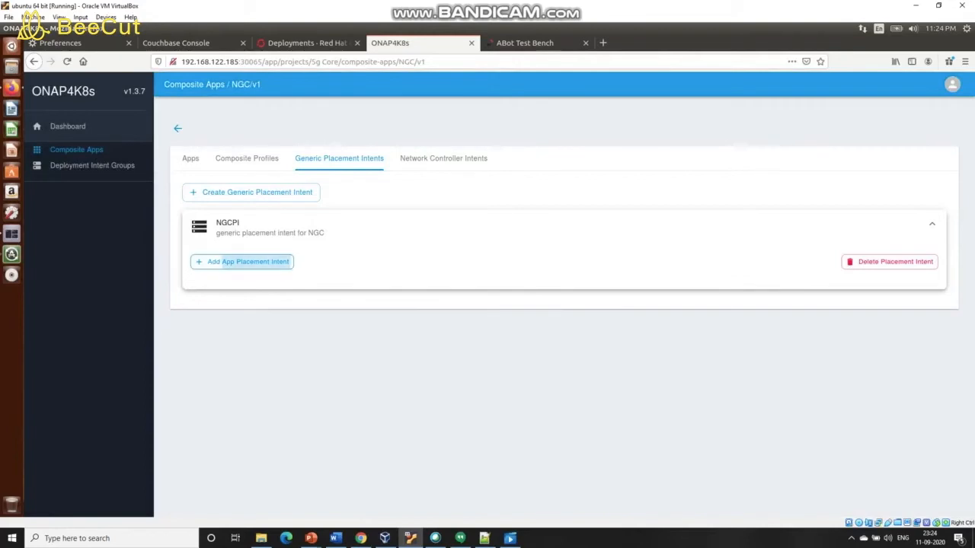
pyautogui.click(248, 261)
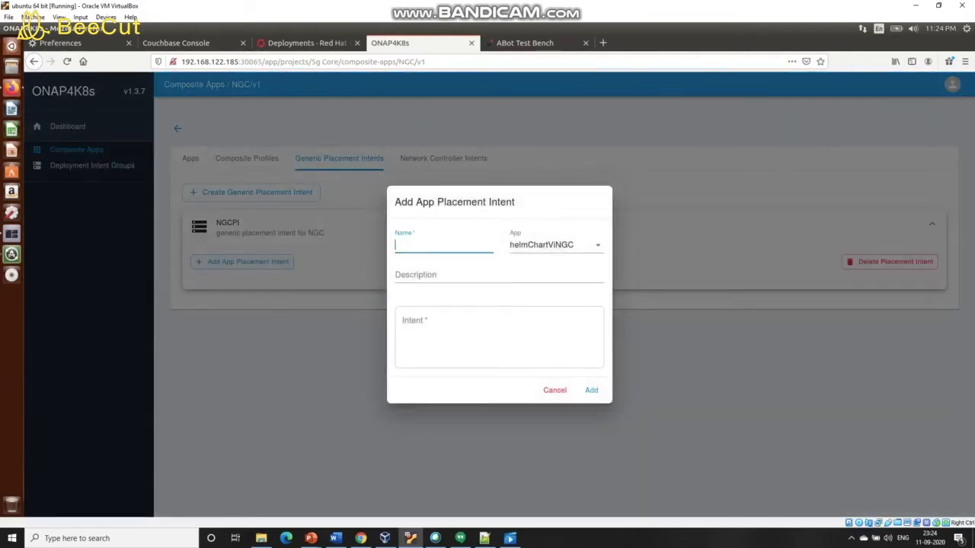
pyautogui.write('NGCPI')
pyautogui.click(449, 275)
pyautogui.write('Placement Inten')
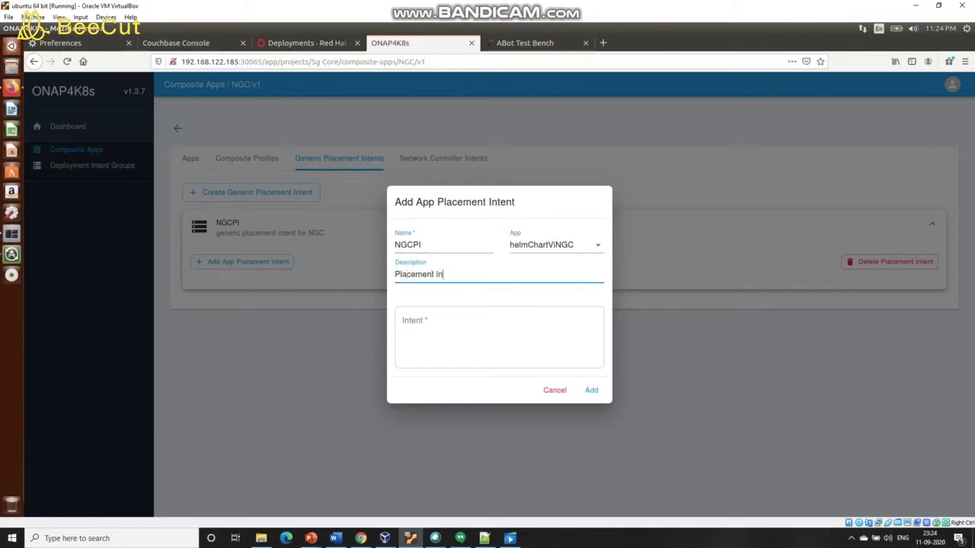
pyautogui.write('t for NGC APP')
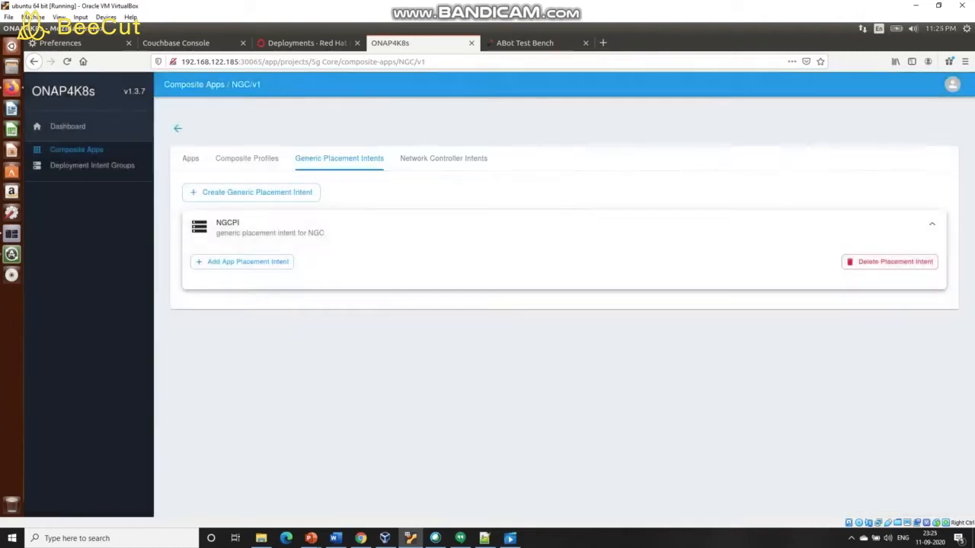
# Step: Create deployment intent group "DIG" for NGC with composite profile Dummy, version v1, override values [] and the description "NGC App DIG"
pyautogui.click(444, 159)
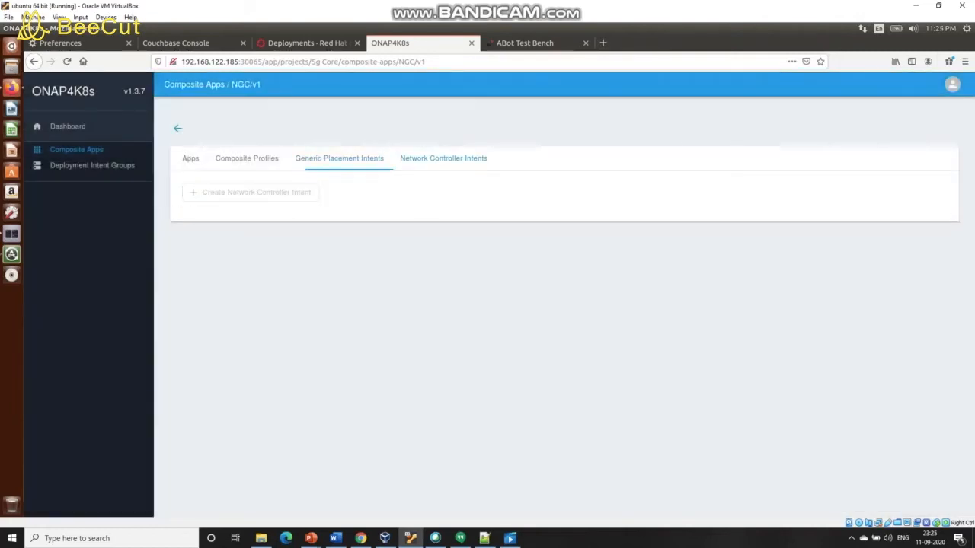
pyautogui.click(92, 165)
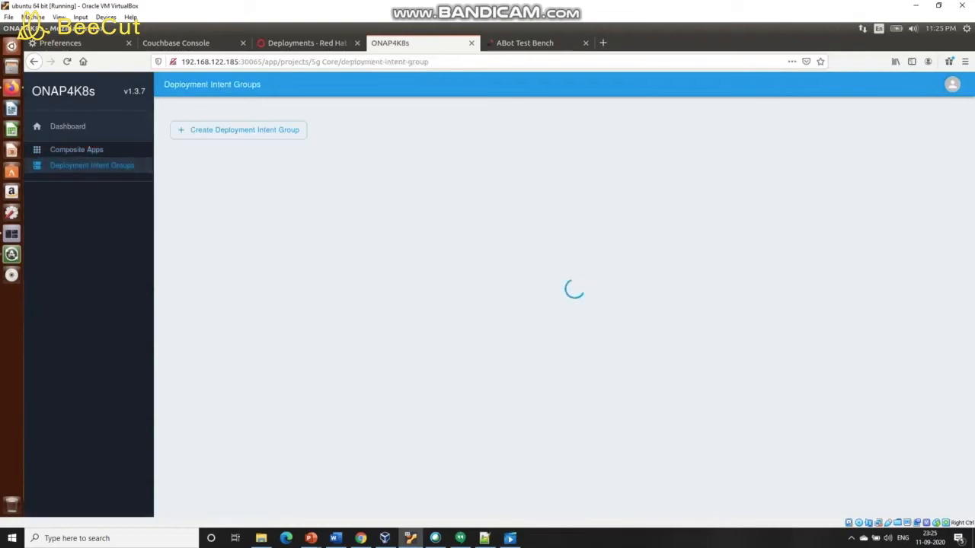
pyautogui.click(238, 130)
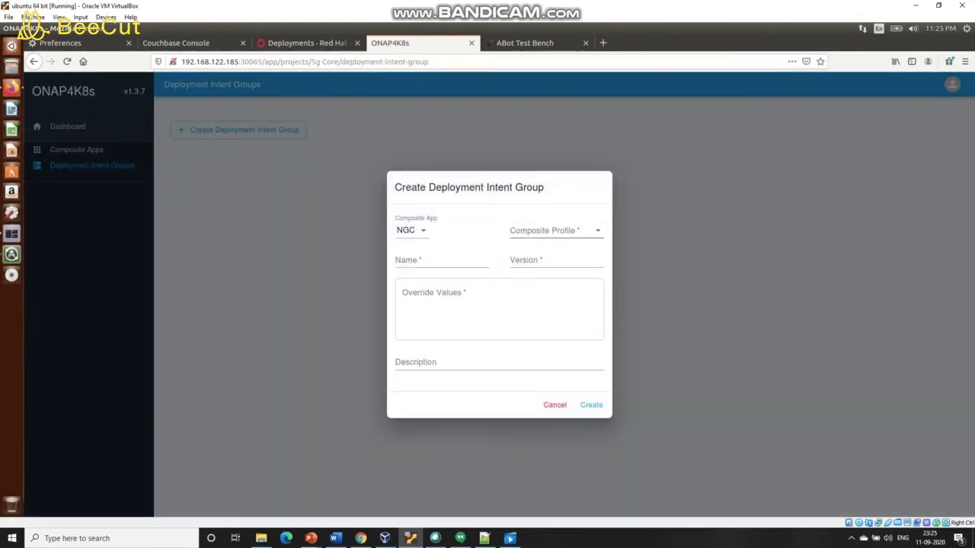
pyautogui.click(556, 230)
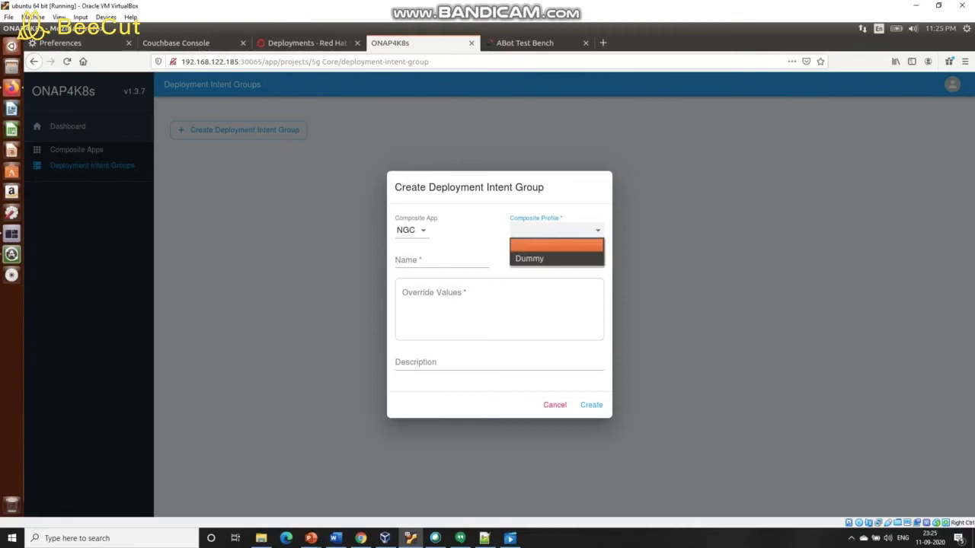
pyautogui.click(525, 259)
pyautogui.click(442, 261)
pyautogui.write('DIG')
pyautogui.press('Tab')
pyautogui.write('v1')
pyautogui.press('Tab')
pyautogui.write('[]')
pyautogui.press('Tab')
pyautogui.write('NG')
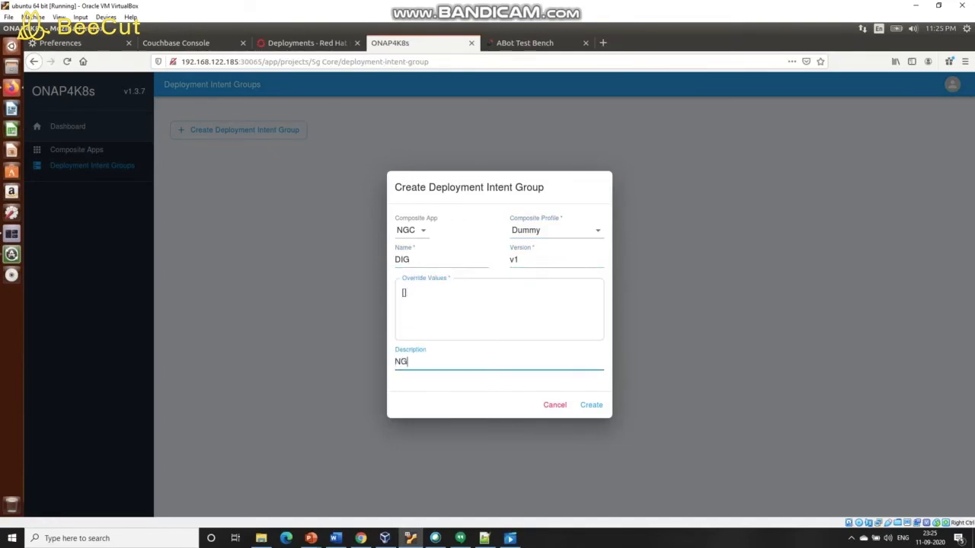
pyautogui.write('C App DIG')
pyautogui.click(591, 405)
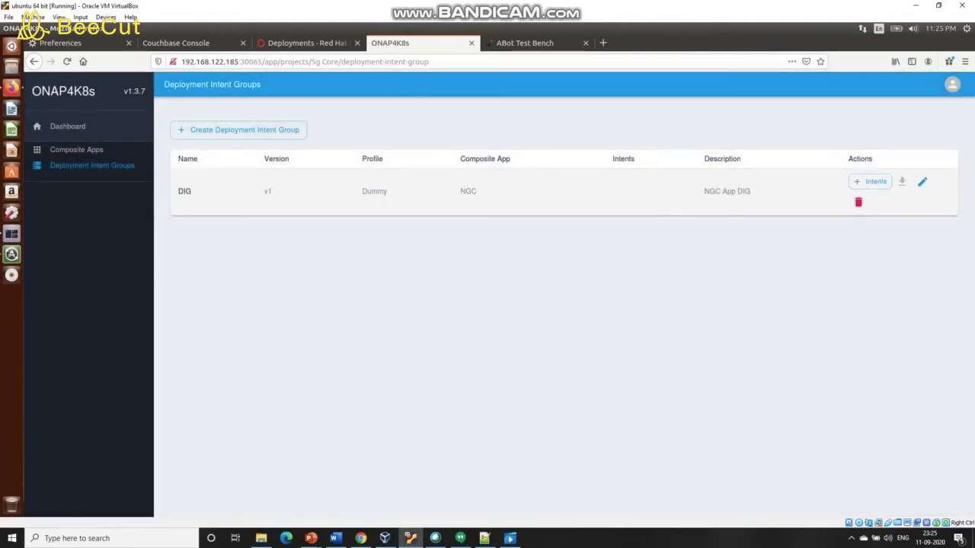
# Step: Add an intent named "NGC" to the DIG group, with the description "Placement intent" and generic placement intent NGCPI
pyautogui.click(869, 181)
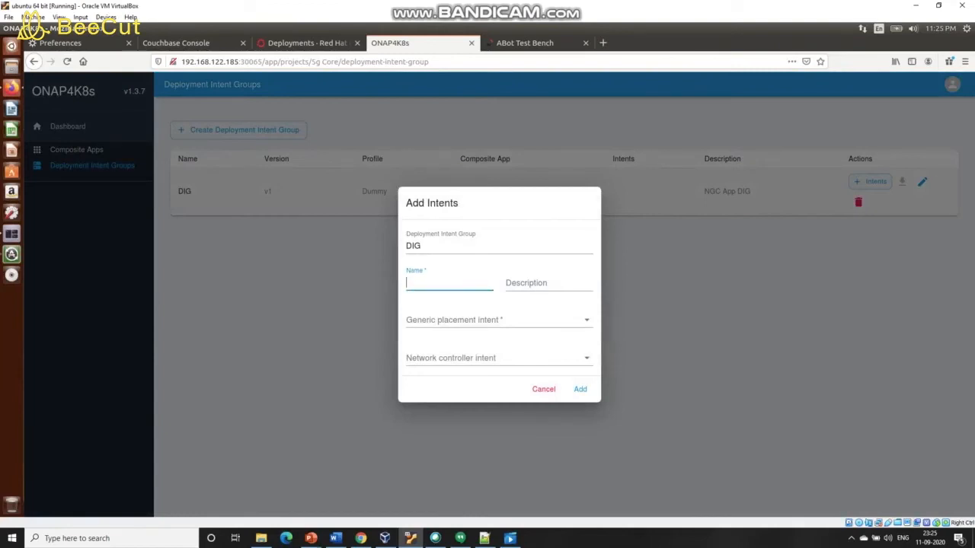
pyautogui.write('NGC')
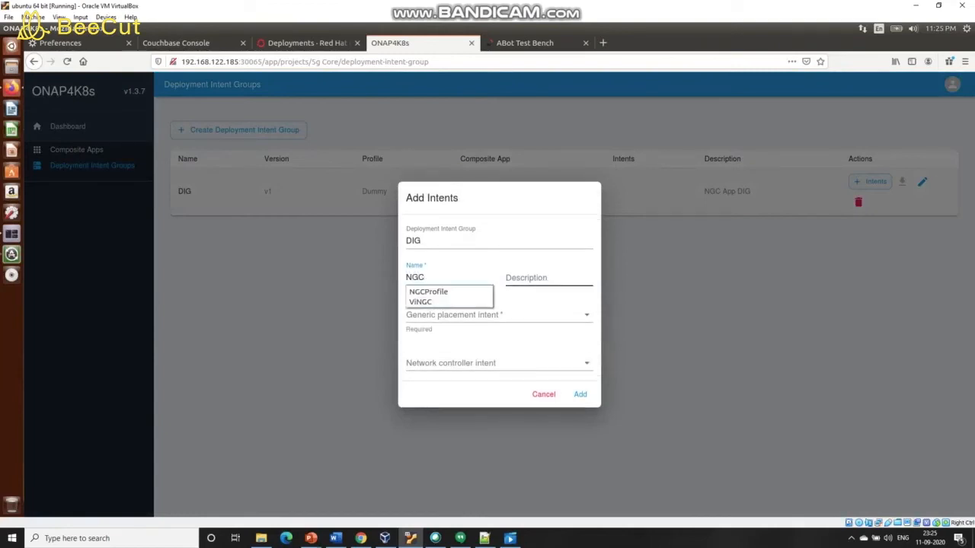
pyautogui.click(548, 278)
pyautogui.write('Placment intent')
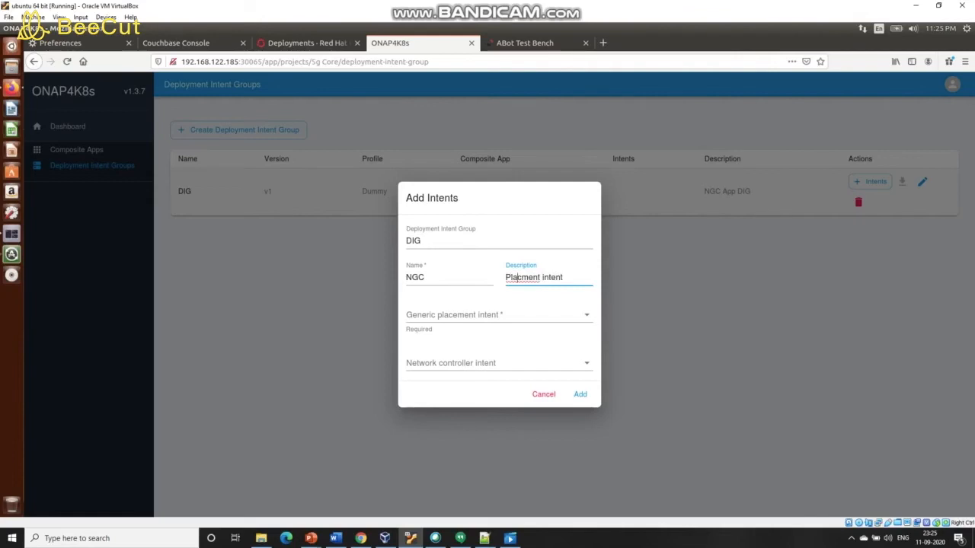
pyautogui.click(521, 277)
pyautogui.write('e')
pyautogui.click(495, 314)
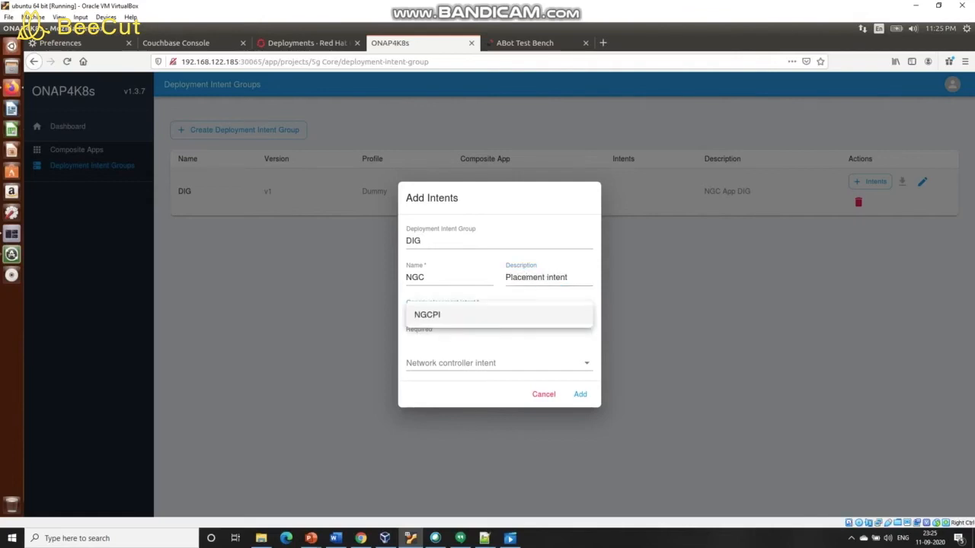
pyautogui.click(429, 316)
pyautogui.click(498, 358)
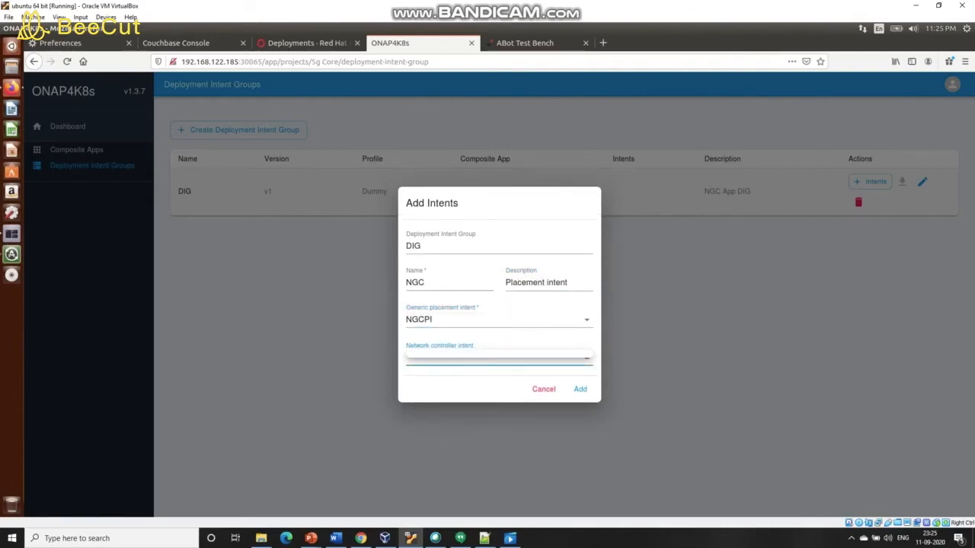
pyautogui.press('Escape')
pyautogui.click(580, 389)
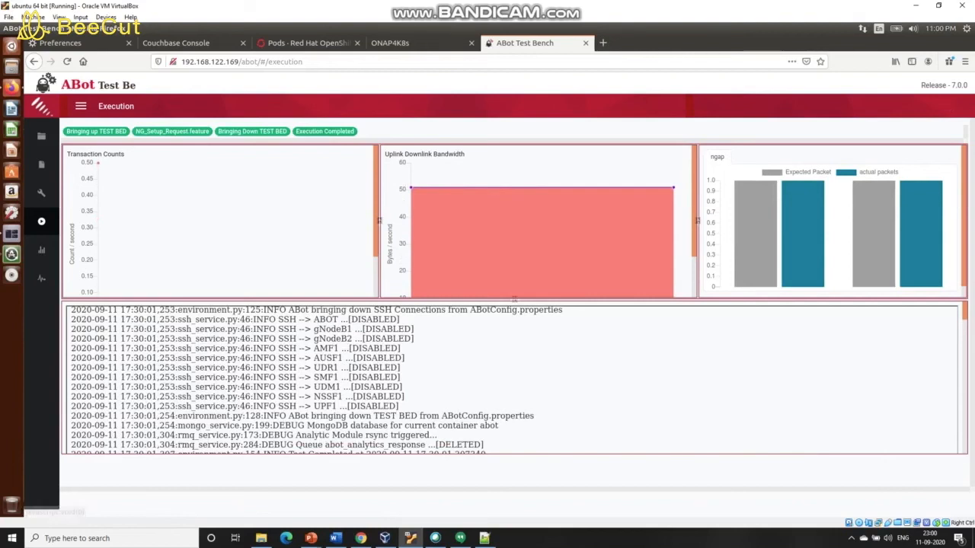
# Step: In ABot Test Bench, open the last 5GS_UE_Initial_Registration_With_5G_AKA_Authentication feature file in 02_Registration_Management_Procedures of 3GPP-23502-5G
pyautogui.moveTo(43, 163)
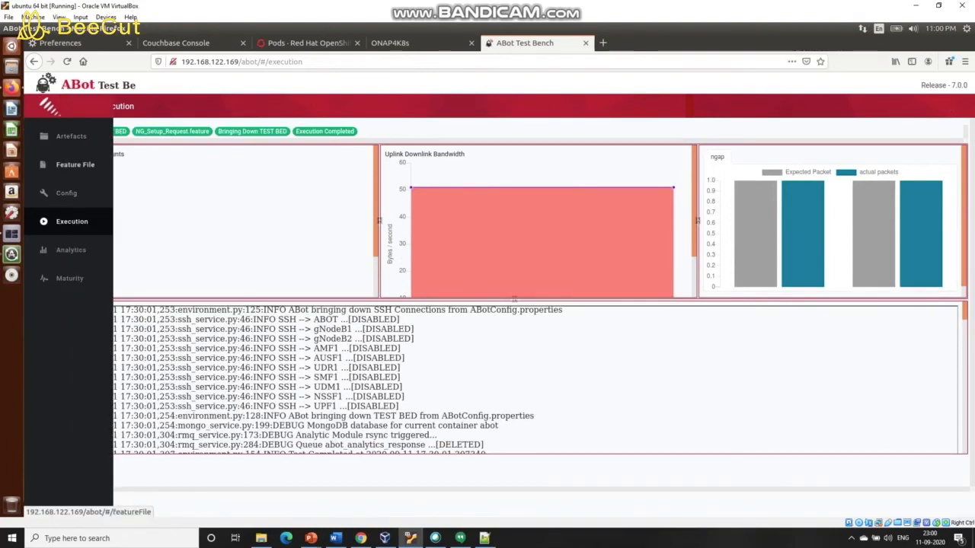
pyautogui.click(74, 165)
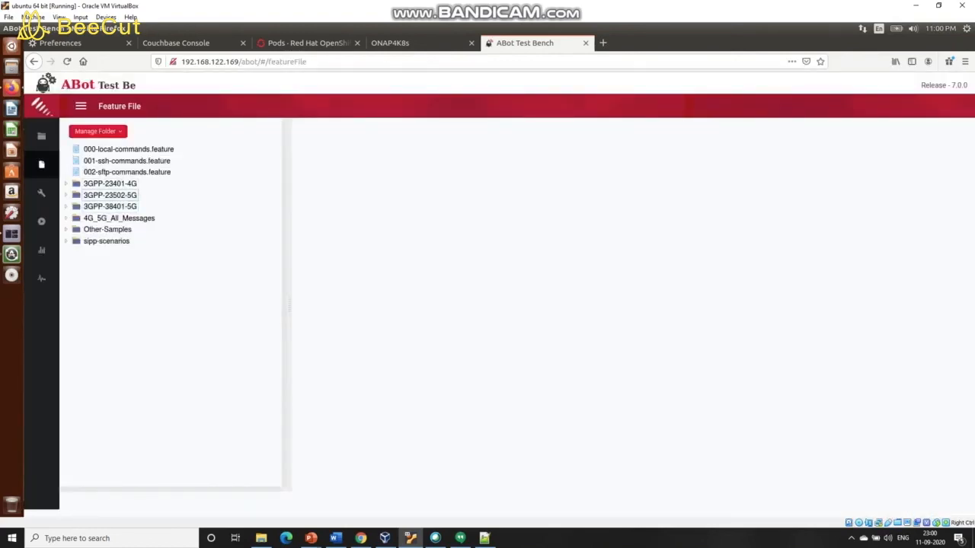
pyautogui.click(110, 196)
pyautogui.click(129, 219)
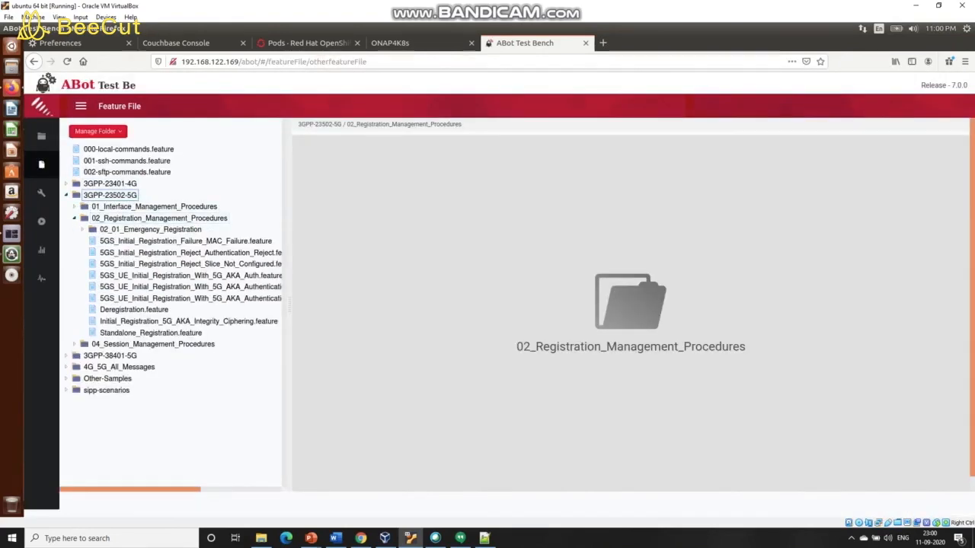
pyautogui.moveTo(288, 298)
pyautogui.mouseDown()
pyautogui.moveTo(352, 298)
pyautogui.moveTo(297, 299)
pyautogui.mouseUp()
pyautogui.click(244, 299)
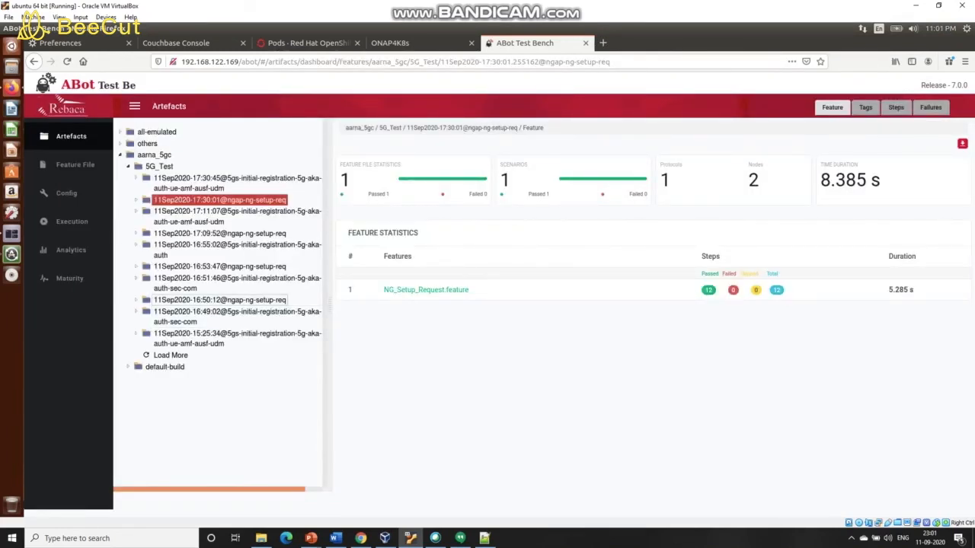
# Step: View the feature statistics of the 11Sep2020-16:55:02@5gs-initial-registration-5g-aka-auth test run under aarna_5gc/5G_Test
pyautogui.click(237, 249)
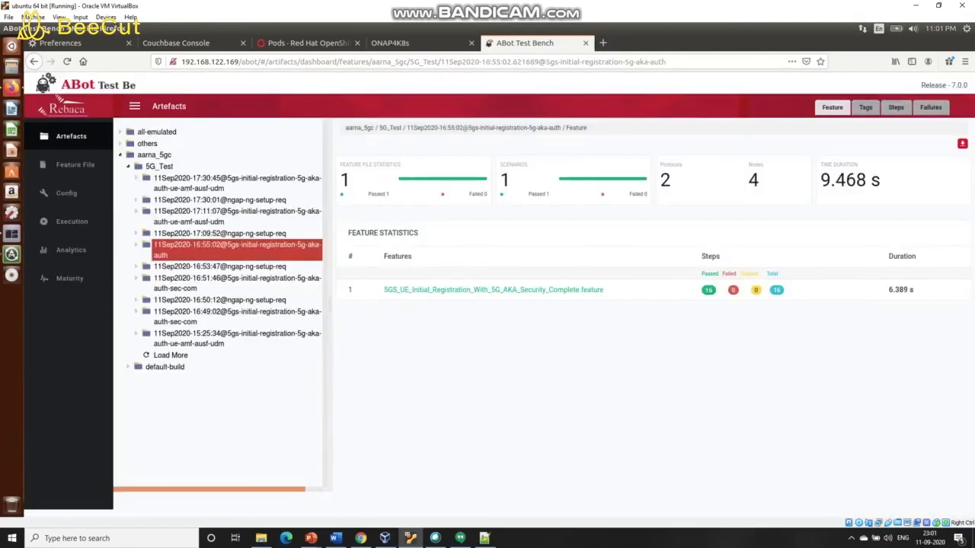
pyautogui.press('alt')
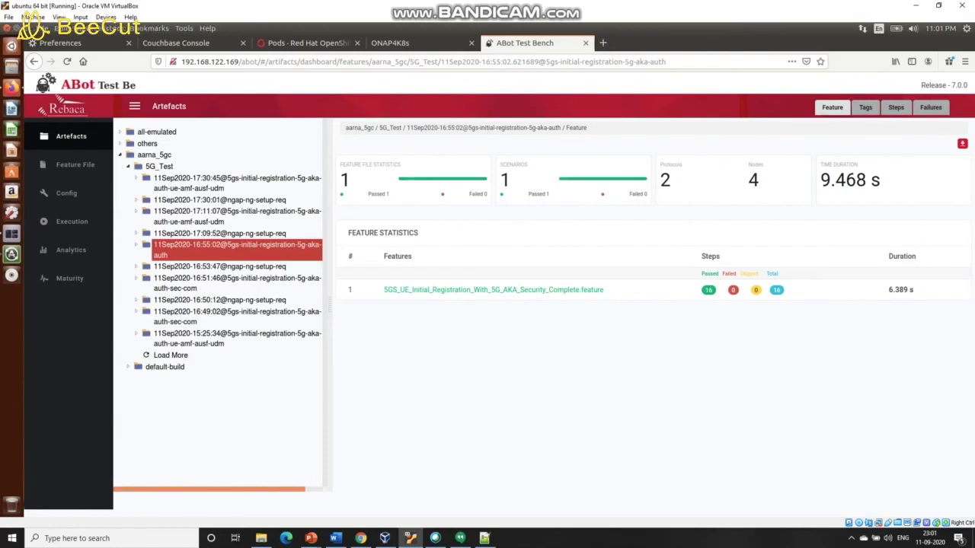